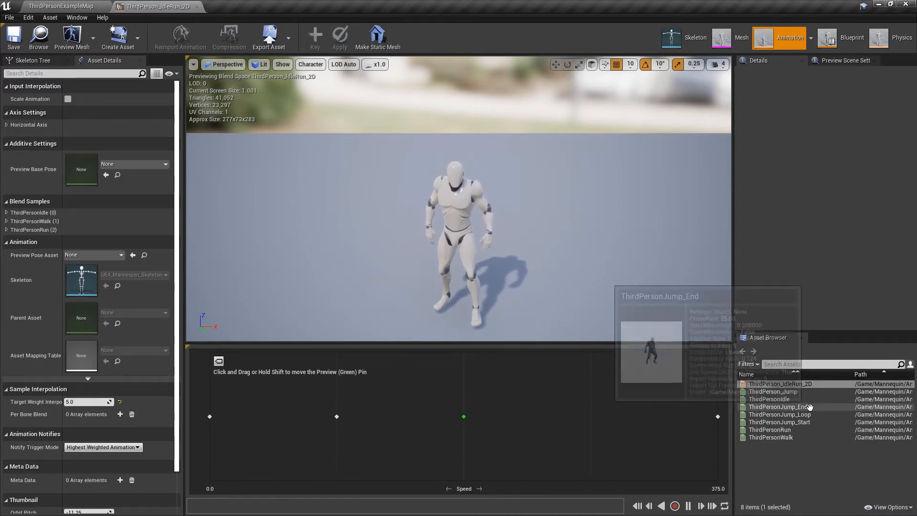
Expand the blend space's horizontal axis settings and review the Speed axis name, value range and grid divisions.
{"action": "mouse_move", "coordinate": [793, 428]}
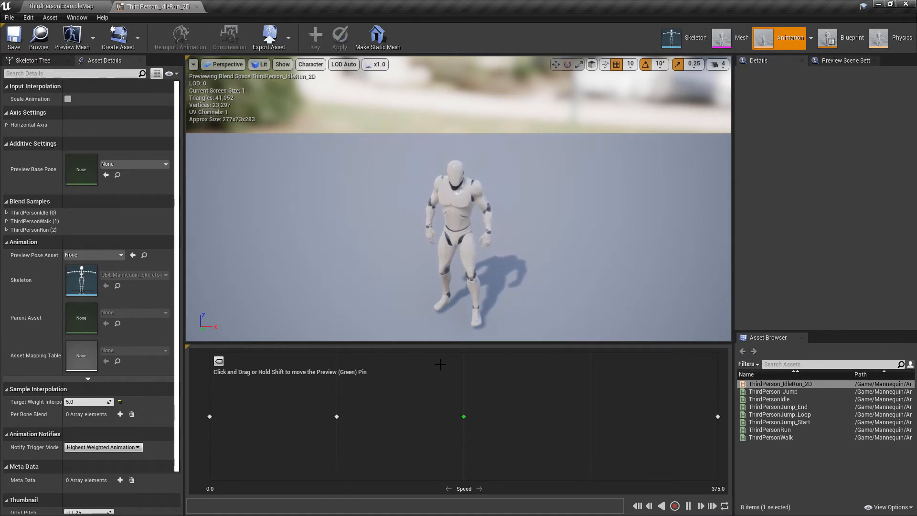
{"action": "left_click", "coordinate": [6, 125]}
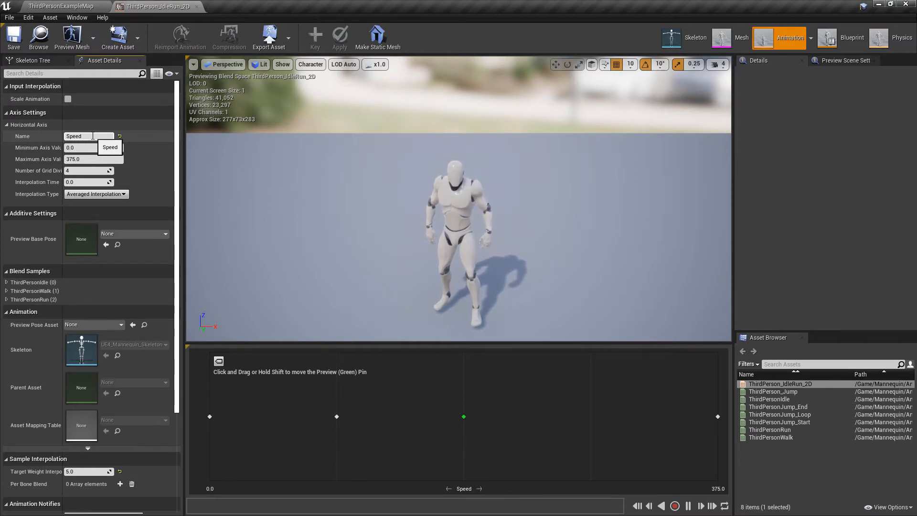
{"action": "left_click_drag", "start_coordinate": [63, 148], "coordinate": [76, 148]}
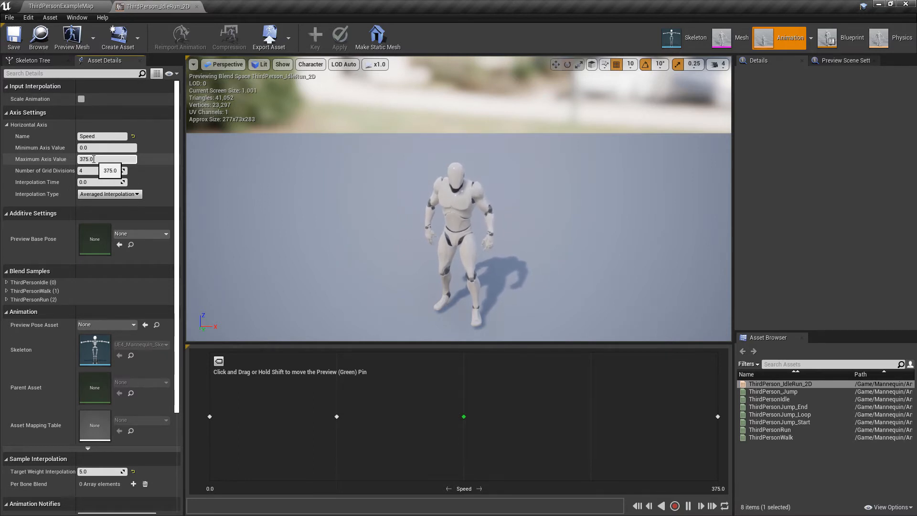
{"action": "key", "text": "Return"}
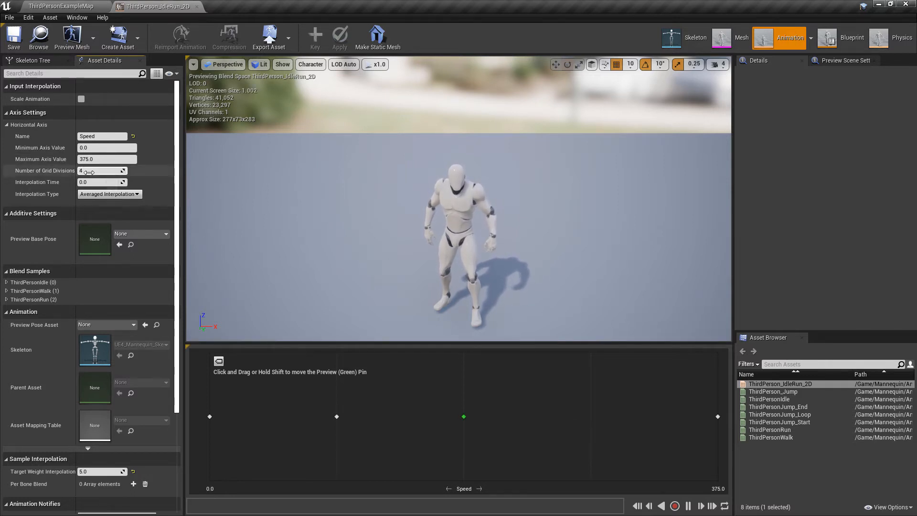
{"action": "mouse_move", "coordinate": [88, 172]}
{"action": "left_mouse_down"}
{"action": "mouse_move", "coordinate": [111, 171]}
{"action": "mouse_move", "coordinate": [93, 171]}
{"action": "left_mouse_up"}
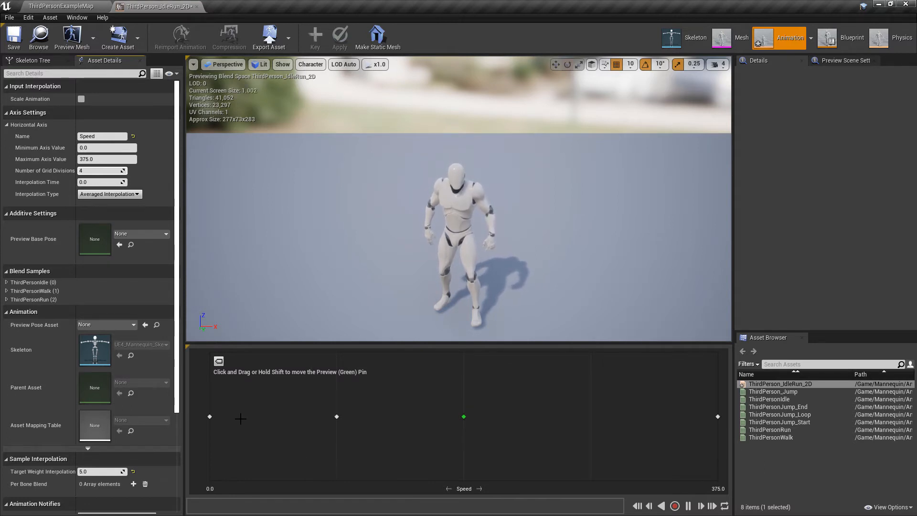
Inspect the idle, walk and run sample points along the Speed axis of the blend graph.
{"action": "mouse_move", "coordinate": [209, 416]}
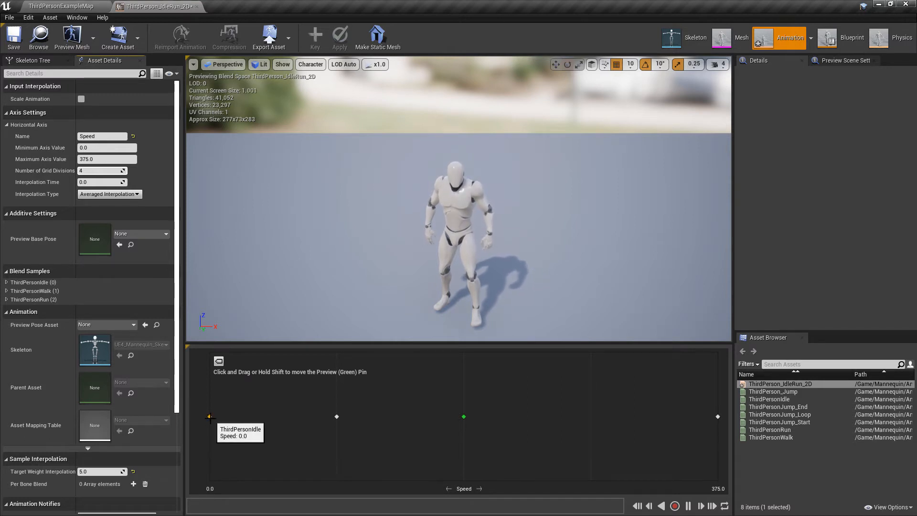
{"action": "left_click", "coordinate": [210, 416]}
{"action": "mouse_move", "coordinate": [211, 416]}
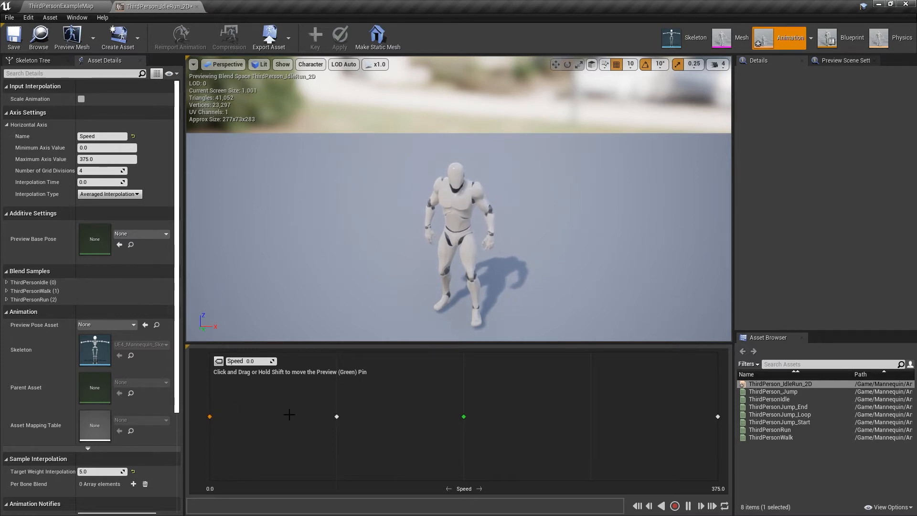
{"action": "mouse_move", "coordinate": [337, 416]}
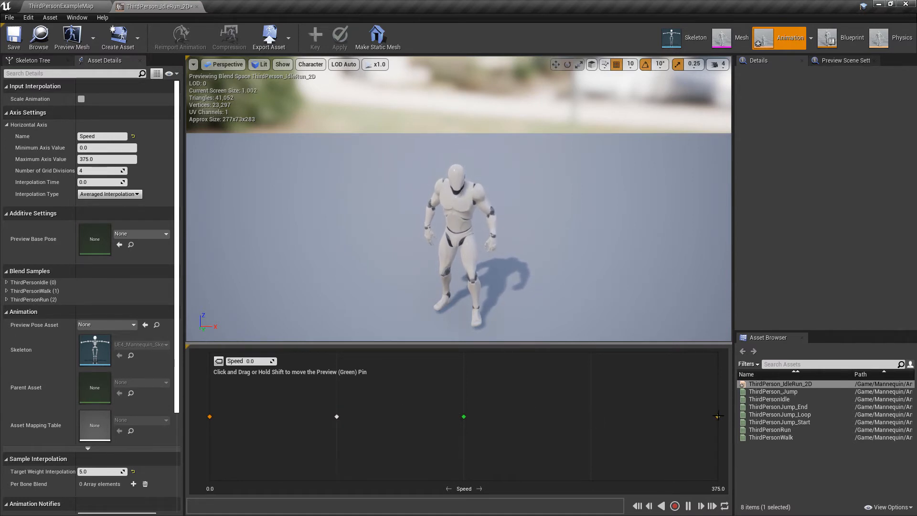
{"action": "mouse_move", "coordinate": [718, 416]}
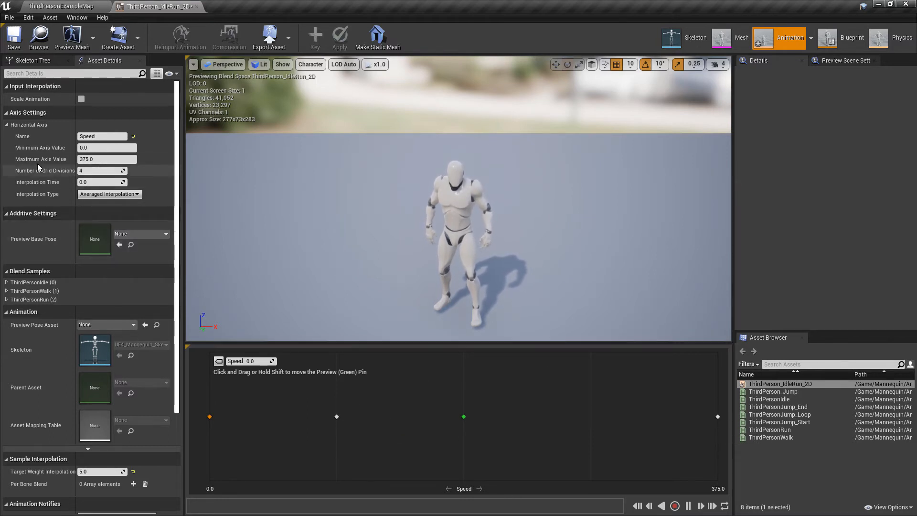
Set the horizontal axis interpolation time to 1 and play-test the character running in both directions in ThirdPersonExampleMap.
{"action": "mouse_move", "coordinate": [46, 175]}
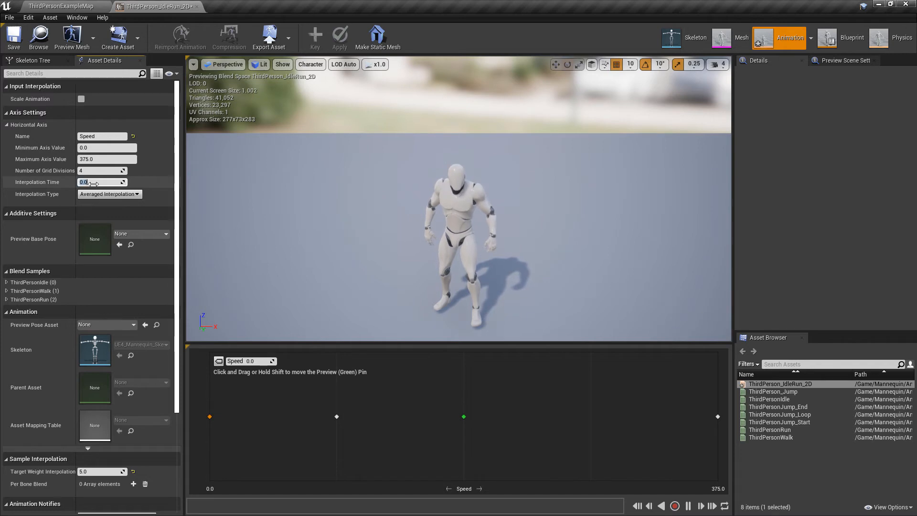
{"action": "left_click", "coordinate": [88, 182]}
{"action": "type", "text": "1"}
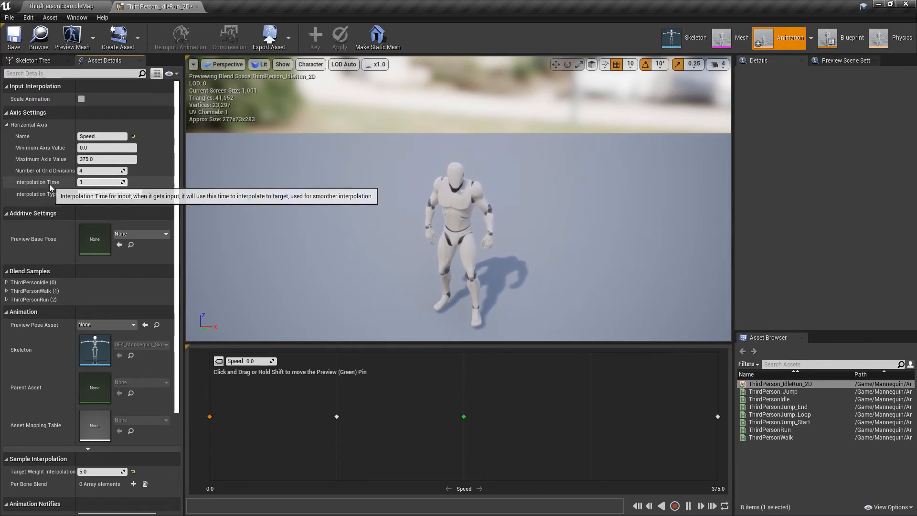
{"action": "left_click", "coordinate": [60, 6]}
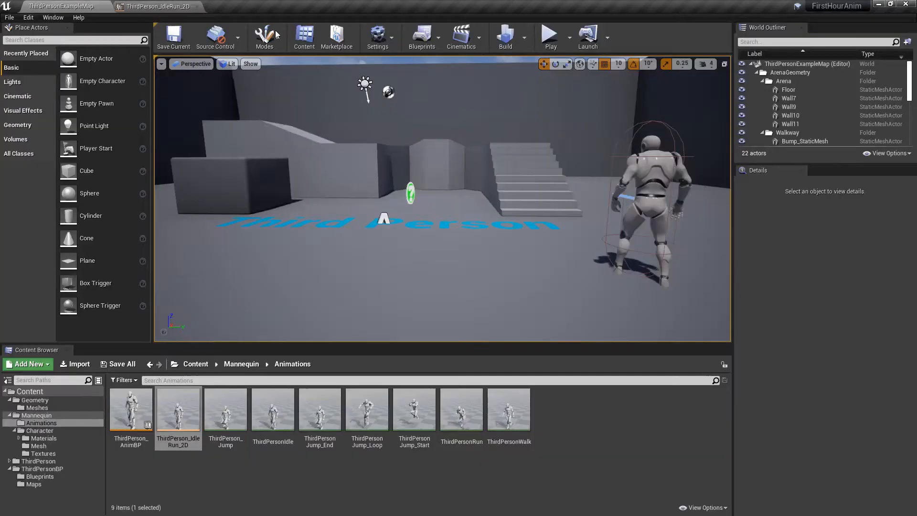
{"action": "left_click", "coordinate": [550, 36]}
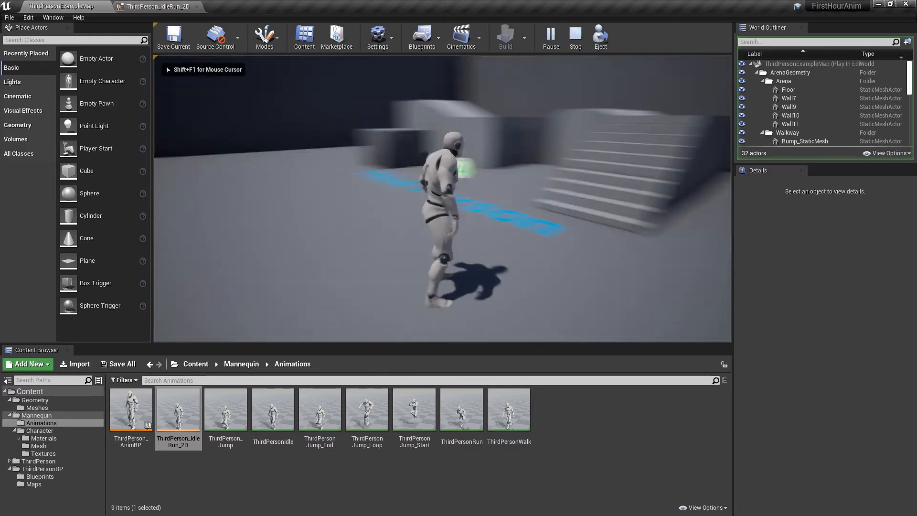
{"action": "key", "text": "a"}
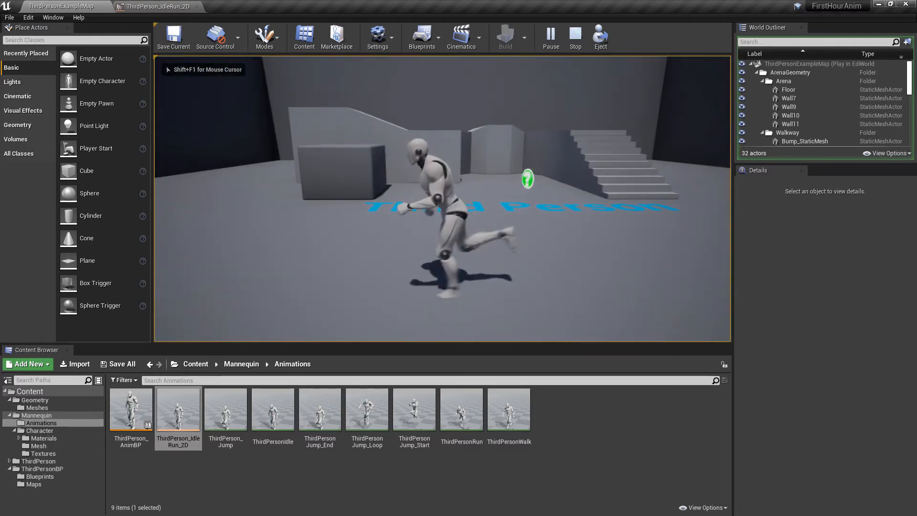
{"action": "key", "text": "d"}
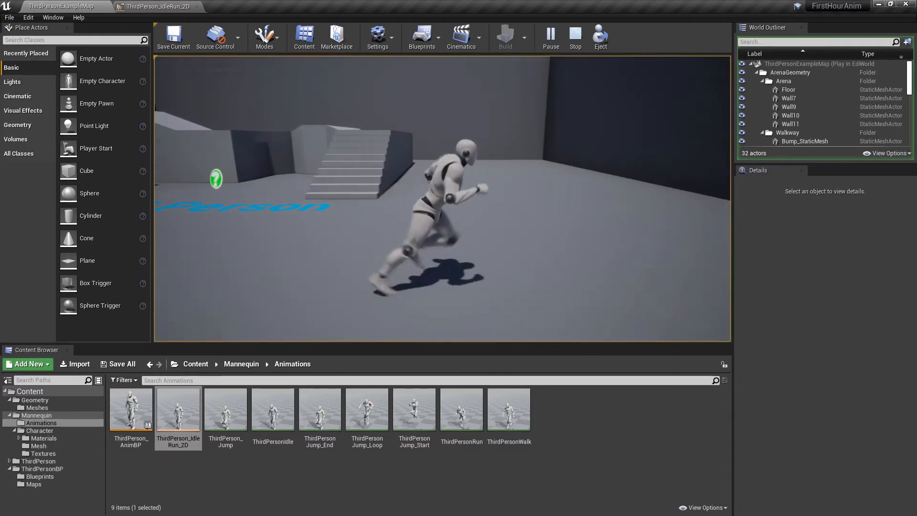
{"action": "key", "text": "Escape"}
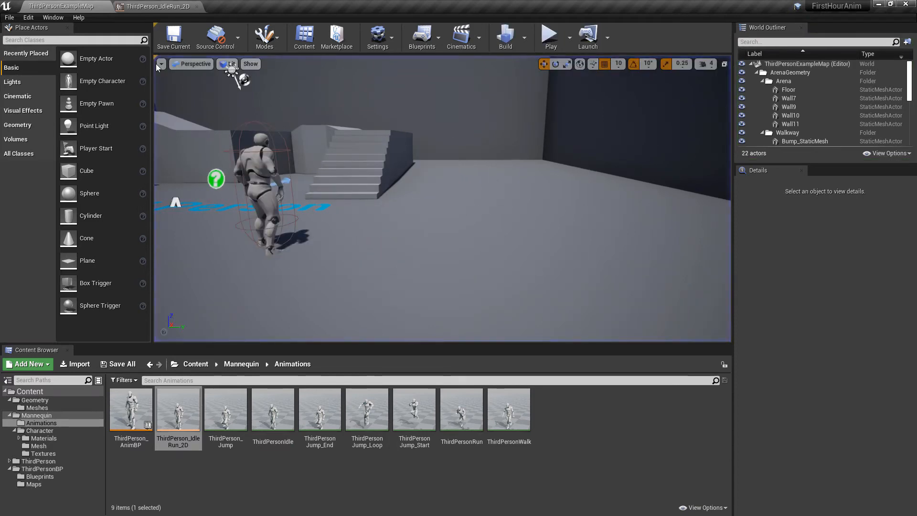
Return to the ThirdPerson_IdleRun_2D blend space and set the horizontal axis interpolation time to 0.
{"action": "left_click", "coordinate": [161, 6]}
{"action": "left_click", "coordinate": [98, 183]}
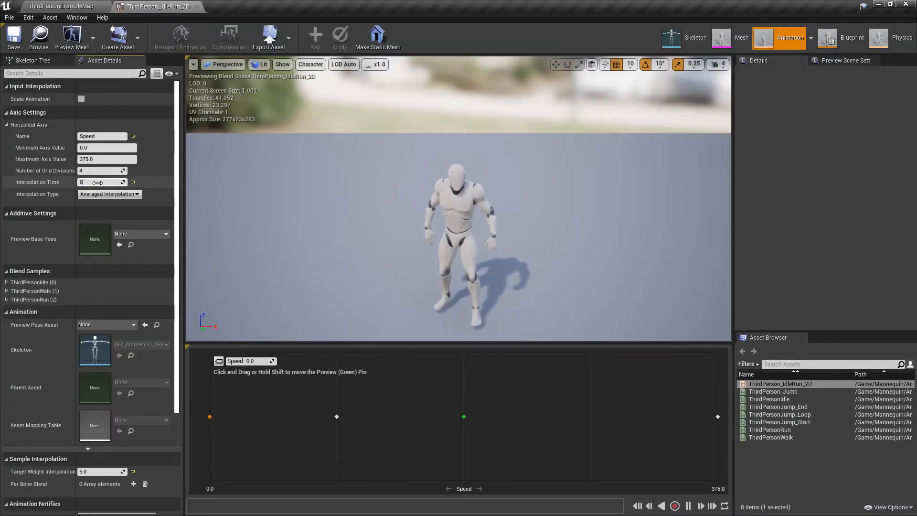
{"action": "type", "text": "0"}
{"action": "key", "text": "Return"}
Expand the three blend samples and review their settings, including the animations available for the ThirdPersonWalk sample.
{"action": "scroll", "coordinate": [153, 274], "scroll_direction": "down", "scroll_amount": 5}
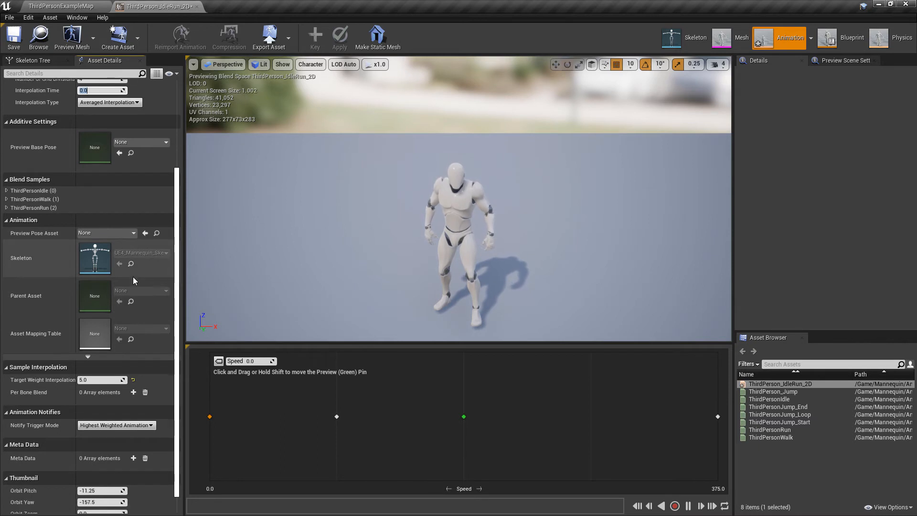
{"action": "left_click", "coordinate": [7, 191]}
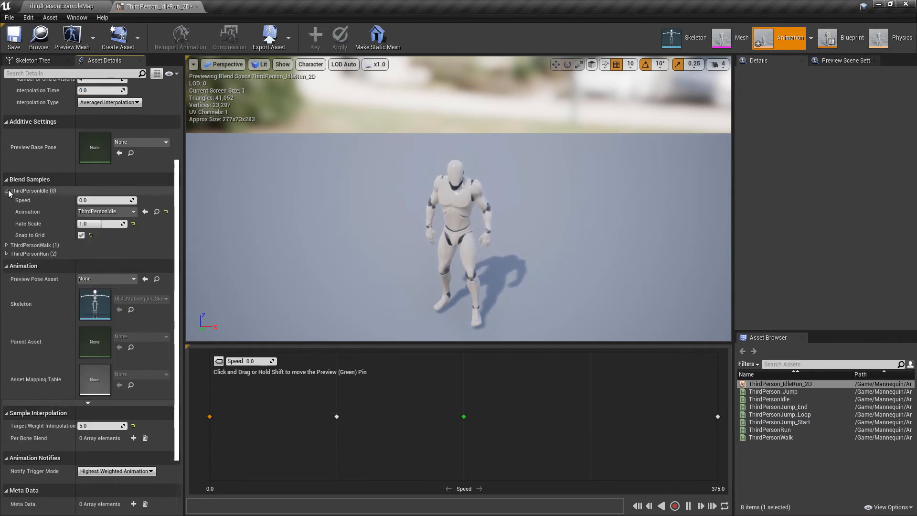
{"action": "left_click", "coordinate": [6, 245]}
{"action": "left_click", "coordinate": [6, 300]}
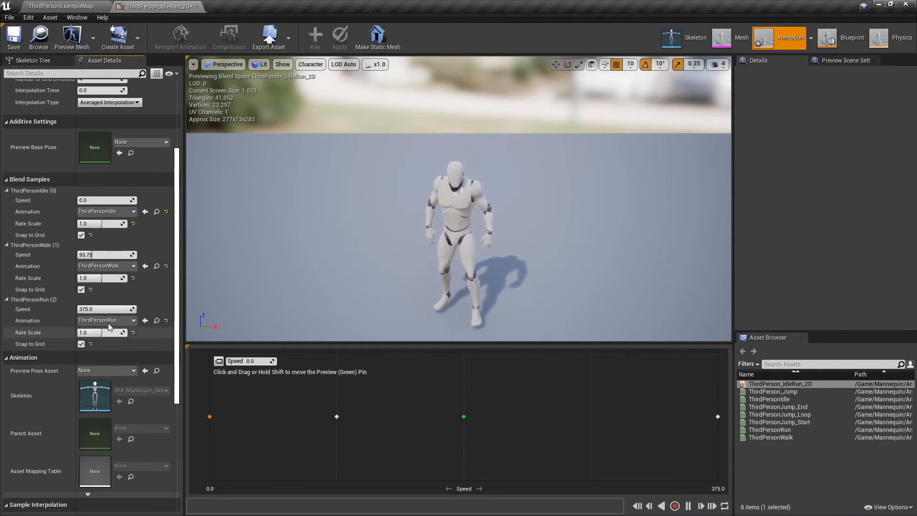
{"action": "left_click", "coordinate": [121, 266]}
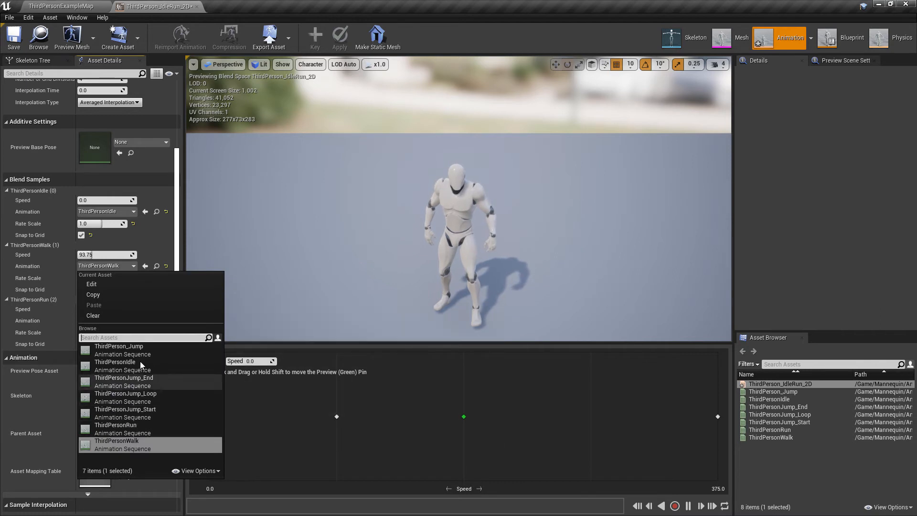
{"action": "left_click", "coordinate": [156, 248]}
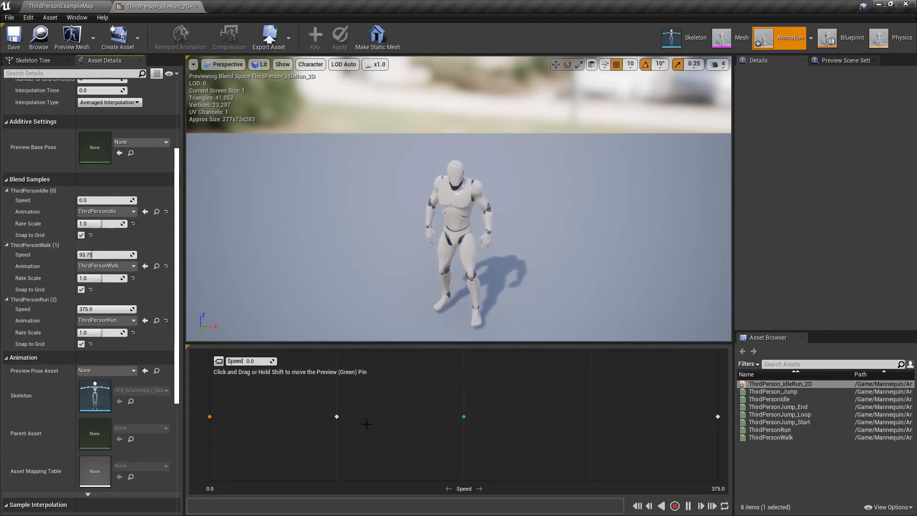
Delete the ThirdPersonWalk sample from the blend graph and scrub the preview pin to check the idle-to-run blend.
{"action": "left_click", "coordinate": [336, 416]}
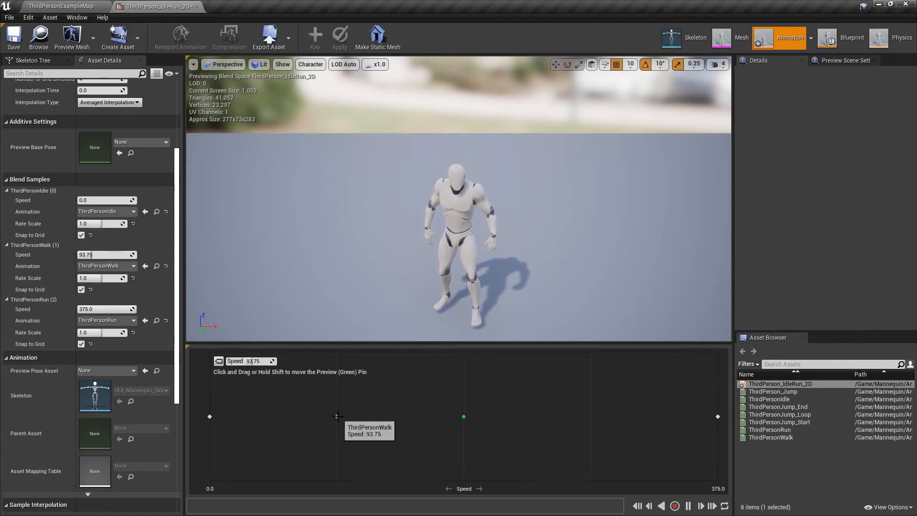
{"action": "key", "text": "Delete"}
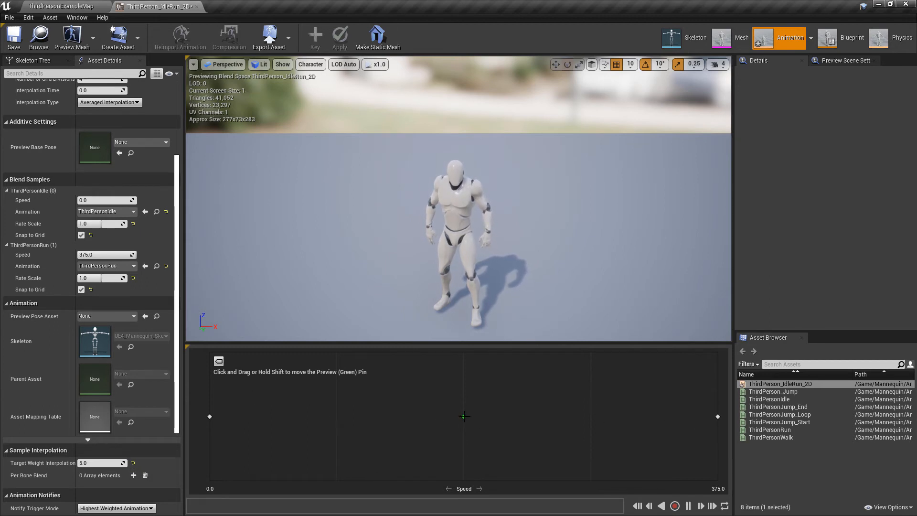
{"action": "left_click_drag", "start_coordinate": [463, 416], "coordinate": [560, 416]}
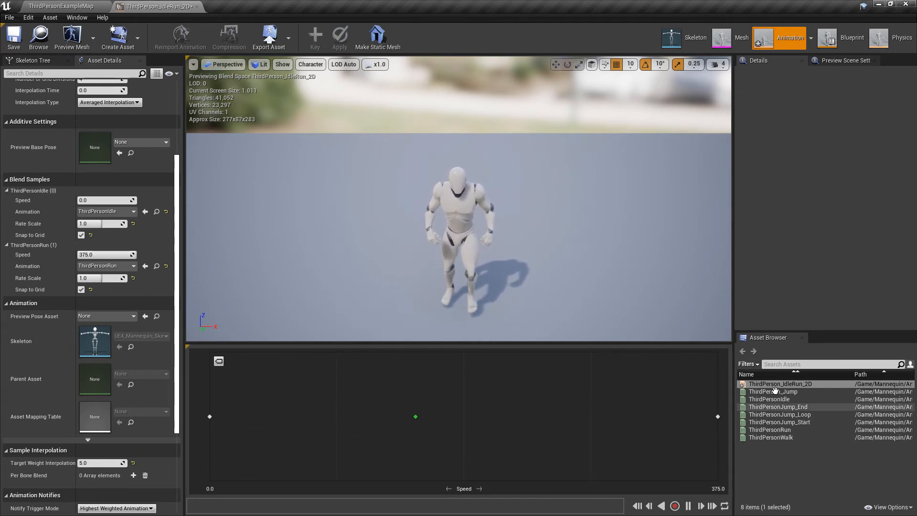
Add the ThirdPersonWalk animation to the blend graph at speed 93.75, try it at 281.25, and return it to 93.75.
{"action": "left_click", "coordinate": [785, 437]}
{"action": "mouse_move", "coordinate": [786, 437]}
{"action": "left_mouse_down"}
{"action": "mouse_move", "coordinate": [583, 406]}
{"action": "mouse_move", "coordinate": [435, 403]}
{"action": "mouse_move", "coordinate": [604, 421]}
{"action": "mouse_move", "coordinate": [340, 431]}
{"action": "left_mouse_up"}
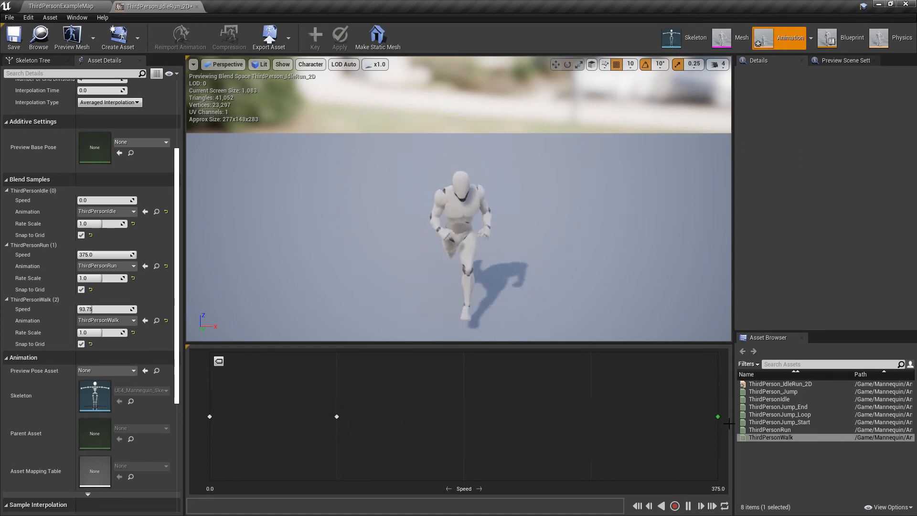
{"action": "left_click_drag", "start_coordinate": [338, 416], "coordinate": [591, 417]}
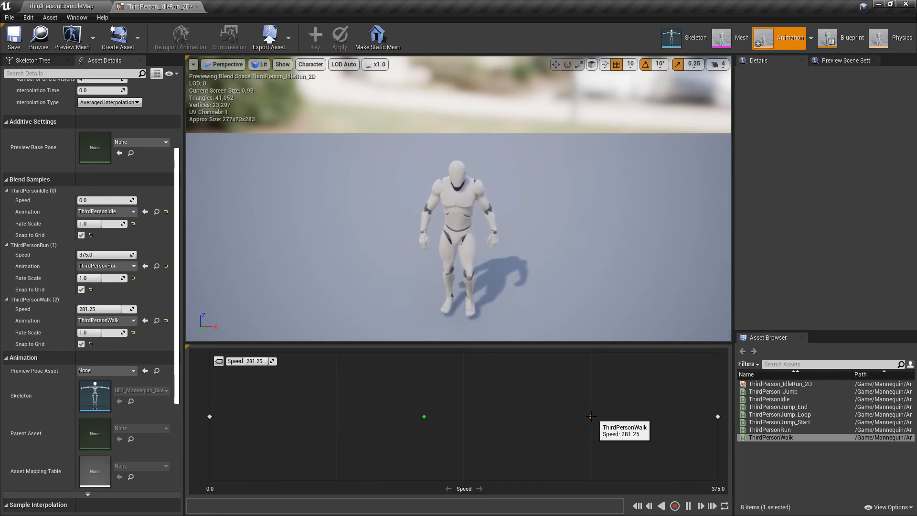
{"action": "left_click_drag", "start_coordinate": [590, 417], "coordinate": [337, 418]}
Review the sample interpolation settings and raise the ThirdPersonIdle sample's rate scale to about 1.13.
{"action": "scroll", "coordinate": [20, 385], "scroll_direction": "down", "scroll_amount": 5}
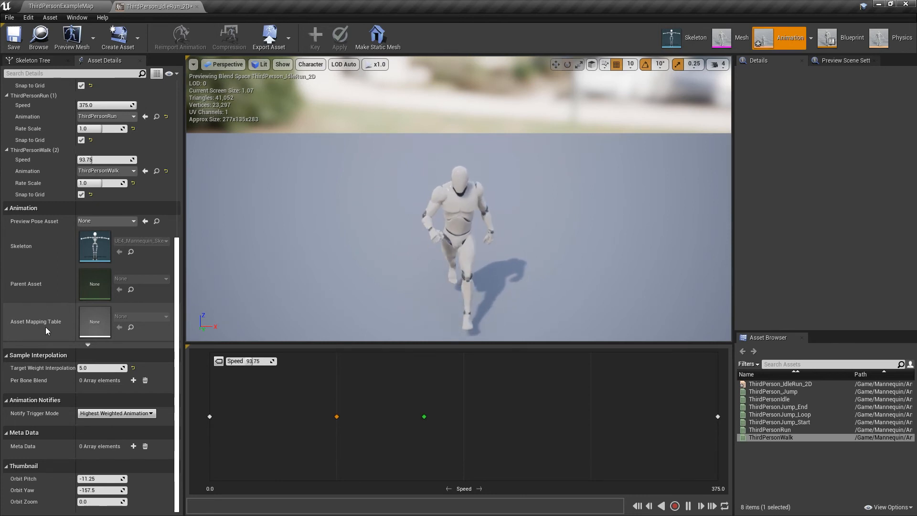
{"action": "mouse_move", "coordinate": [46, 368]}
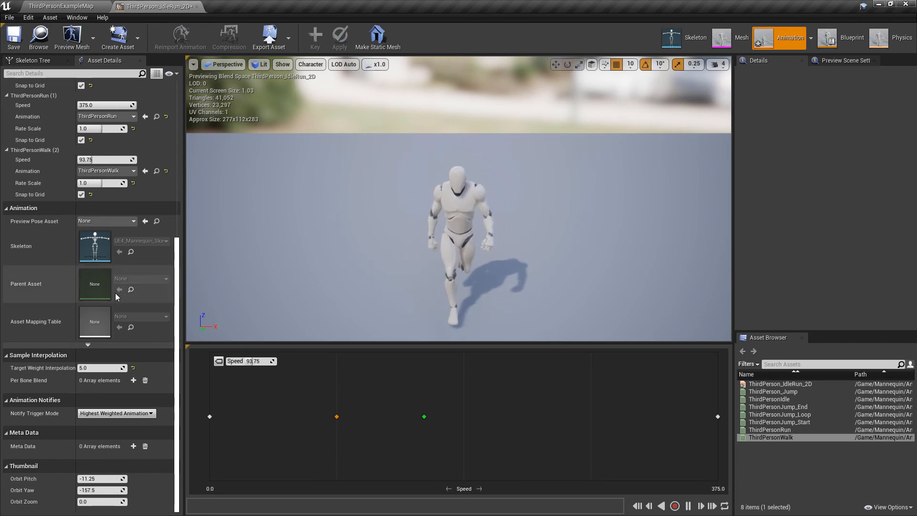
{"action": "scroll", "coordinate": [107, 308], "scroll_direction": "up", "scroll_amount": 6}
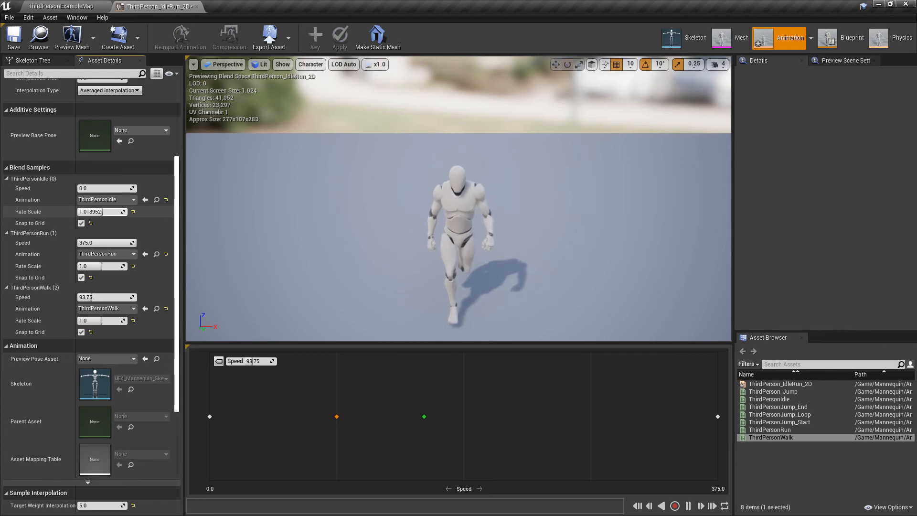
{"action": "left_click_drag", "start_coordinate": [108, 211], "coordinate": [115, 211]}
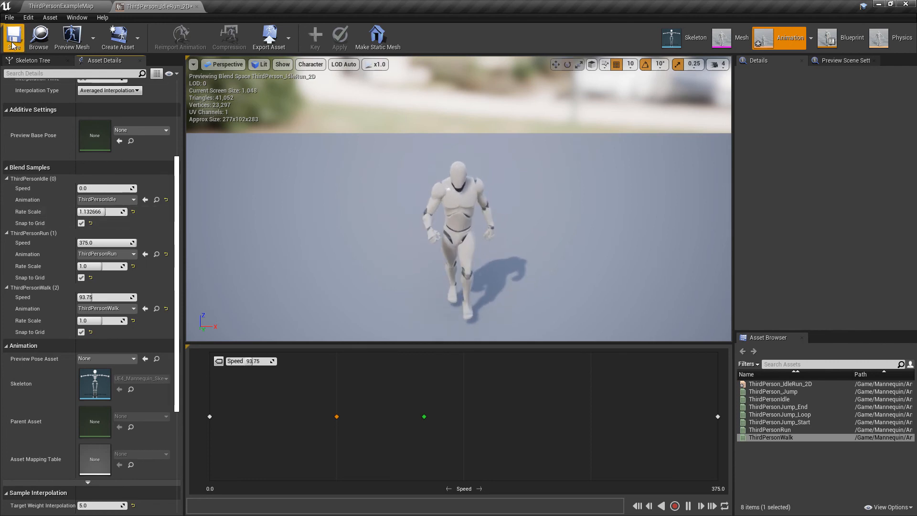
Play-test ThirdPersonExampleMap to check the character's idle animation with the changed rate scale.
{"action": "left_click", "coordinate": [60, 6]}
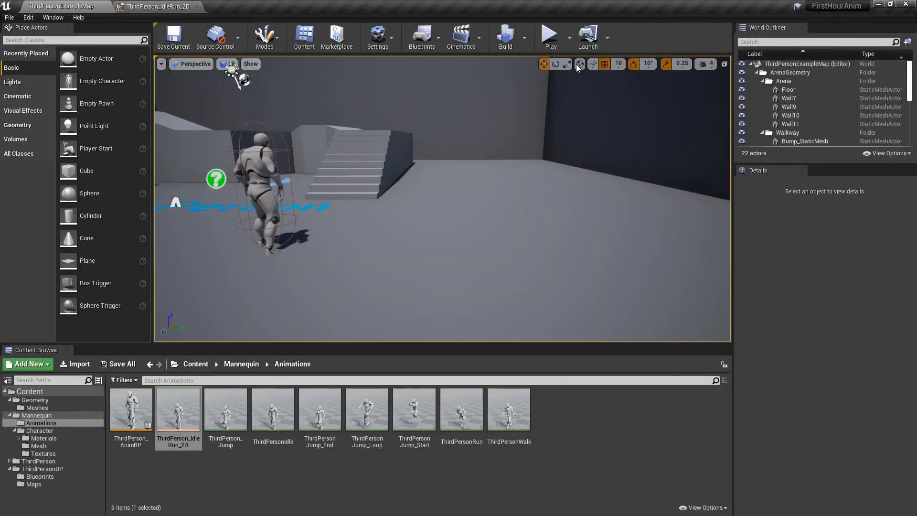
{"action": "left_click", "coordinate": [551, 42]}
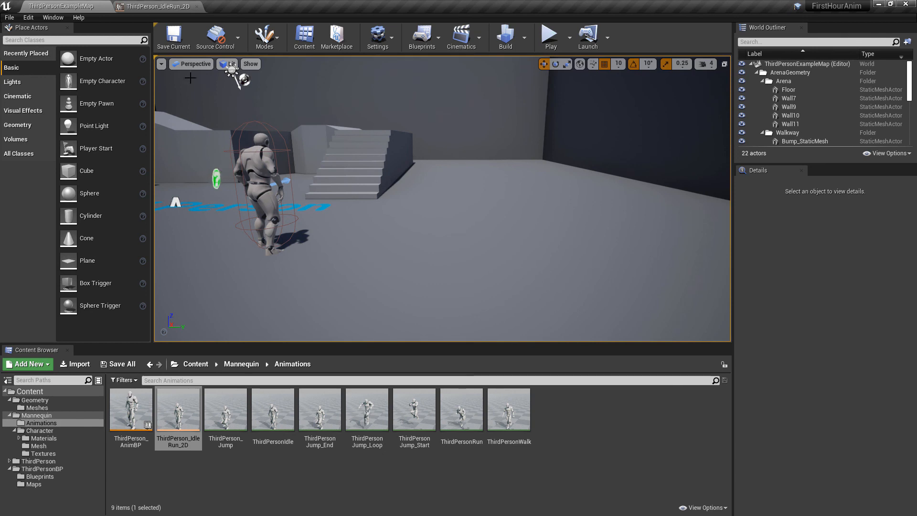
{"action": "left_click", "coordinate": [550, 37]}
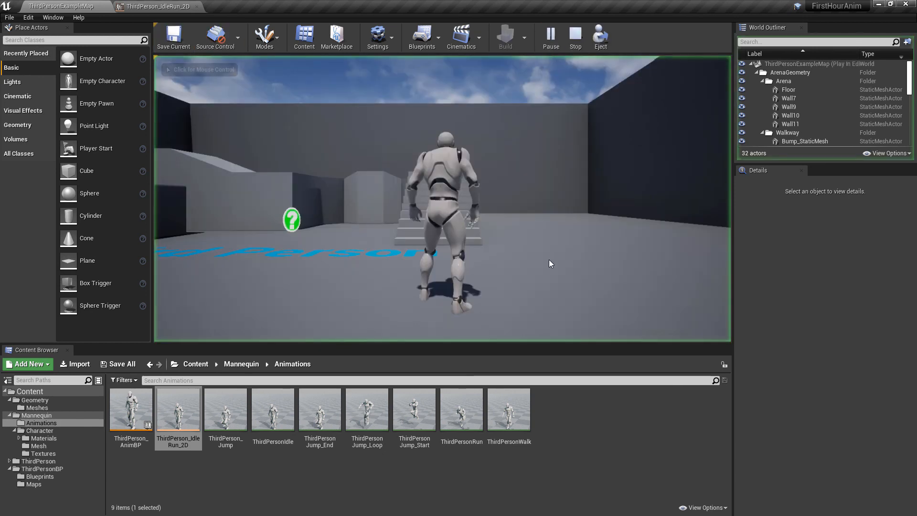
{"action": "left_click", "coordinate": [549, 260]}
{"action": "key", "text": "Escape"}
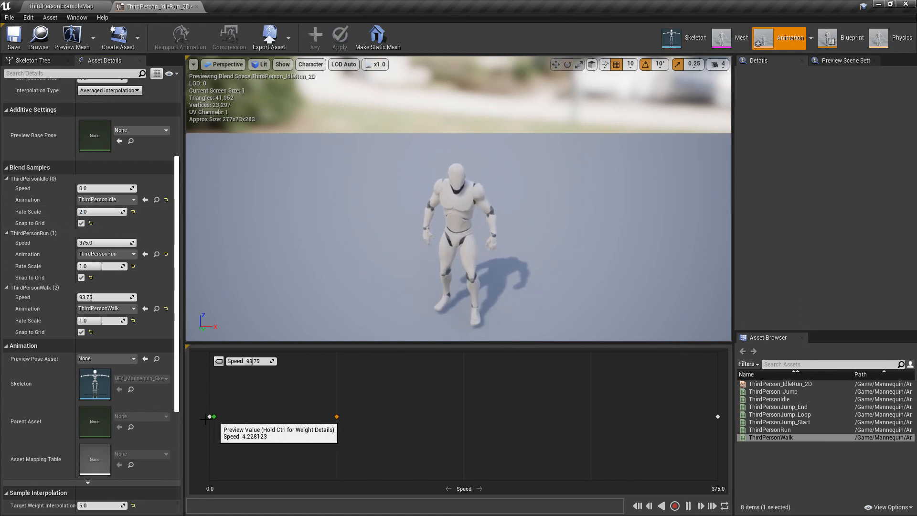
View the previewed idle pose up close and set the ThirdPersonIdle sample's rate scale to 0.5.
{"action": "right_click_drag", "start_coordinate": [461, 216], "coordinate": [583, 213]}
{"action": "right_click_drag", "start_coordinate": [404, 239], "coordinate": [403, 201]}
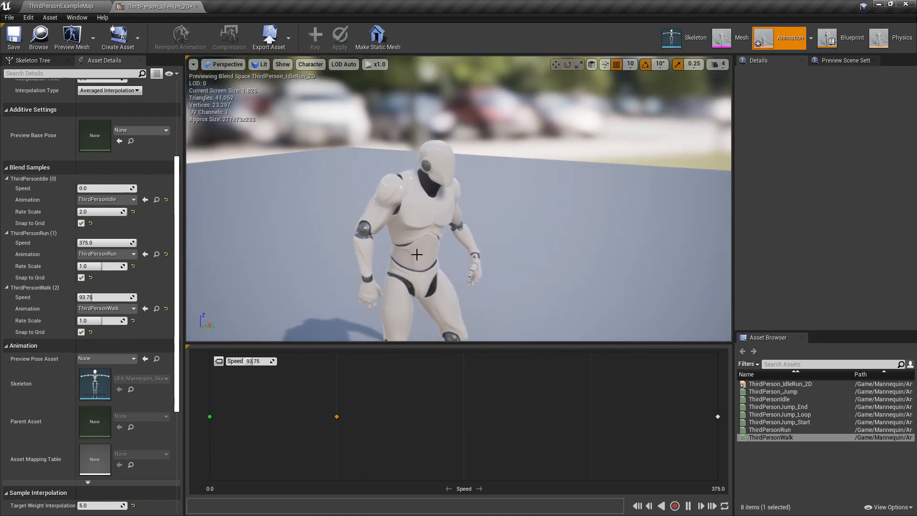
{"action": "left_click", "coordinate": [98, 213]}
{"action": "type", "text": "0"}
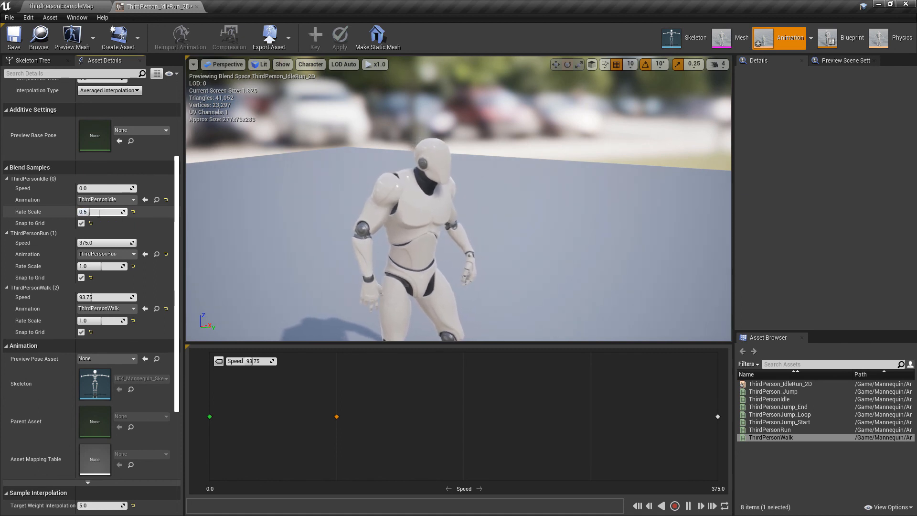
{"action": "type", "text": ".5"}
{"action": "key", "text": "Return"}
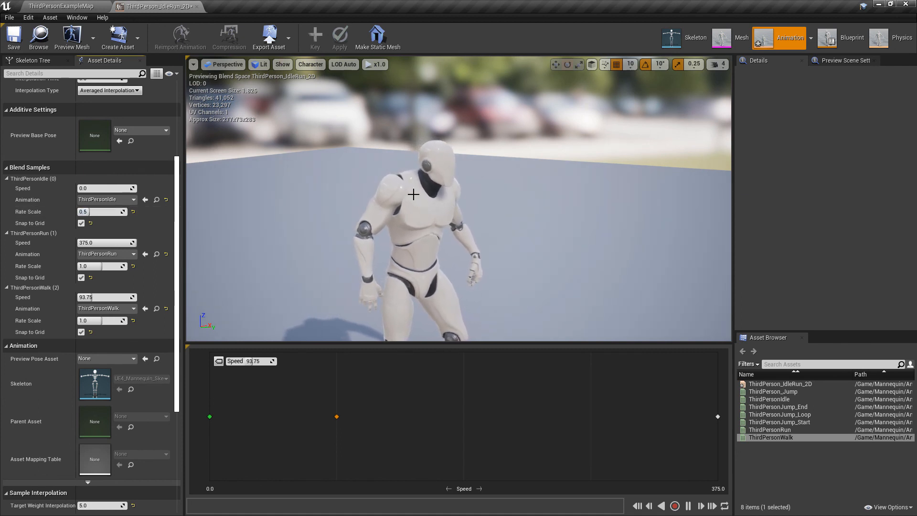
Set the ThirdPersonIdle sample's rate scale to 1, then save and close the blend space.
{"action": "left_click", "coordinate": [103, 212]}
{"action": "type", "text": "1"}
{"action": "key", "text": "Return"}
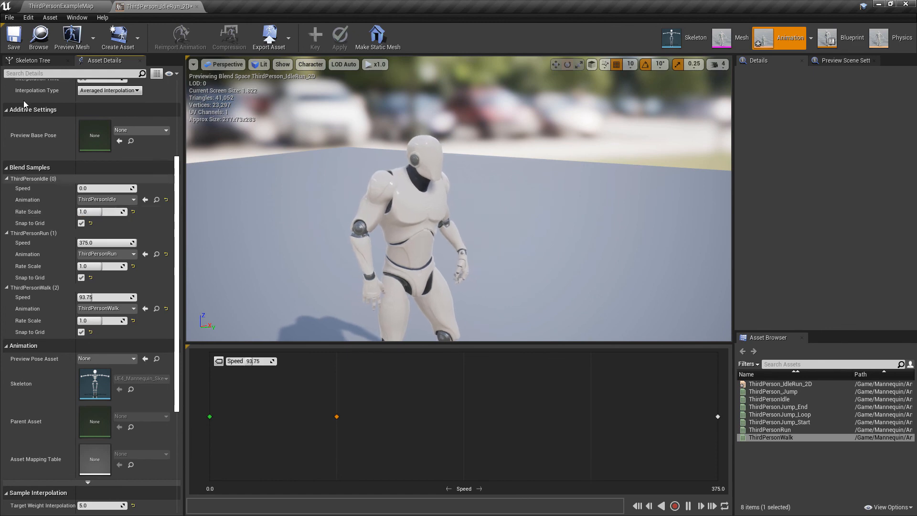
{"action": "key", "text": "ctrl+s"}
{"action": "left_click", "coordinate": [195, 7]}
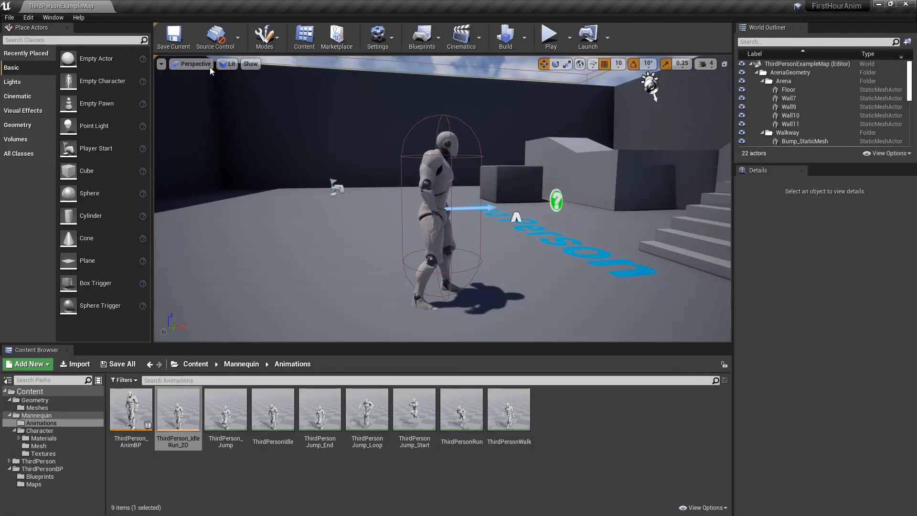